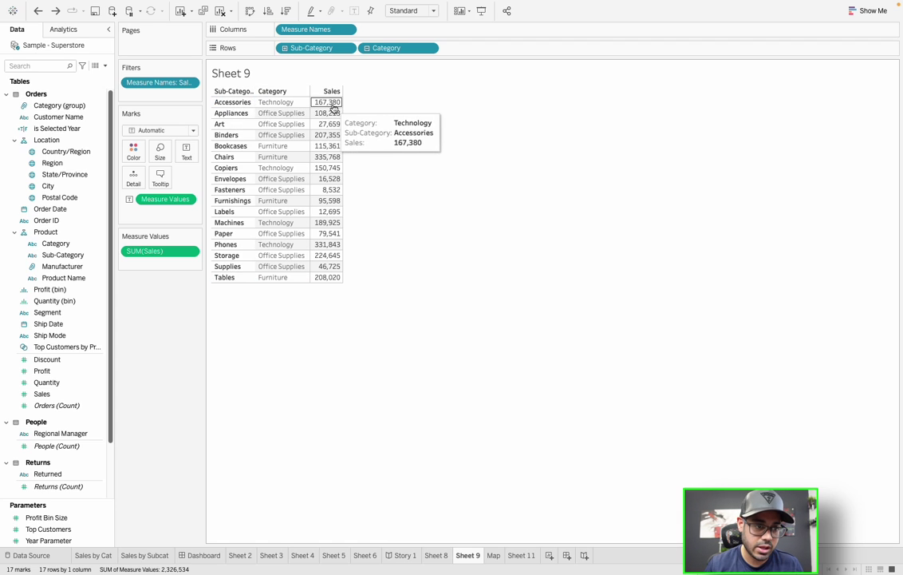
Step: Create a calculated field and begin its formula with { FIXED [Category]
{"action": "mouse_move", "coordinate": [335, 114]}
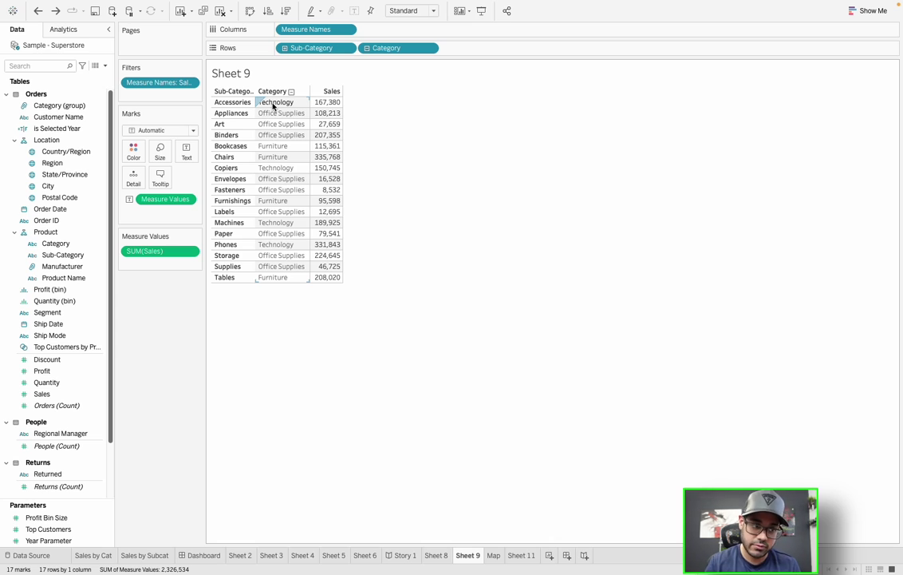
{"action": "left_click", "coordinate": [104, 65]}
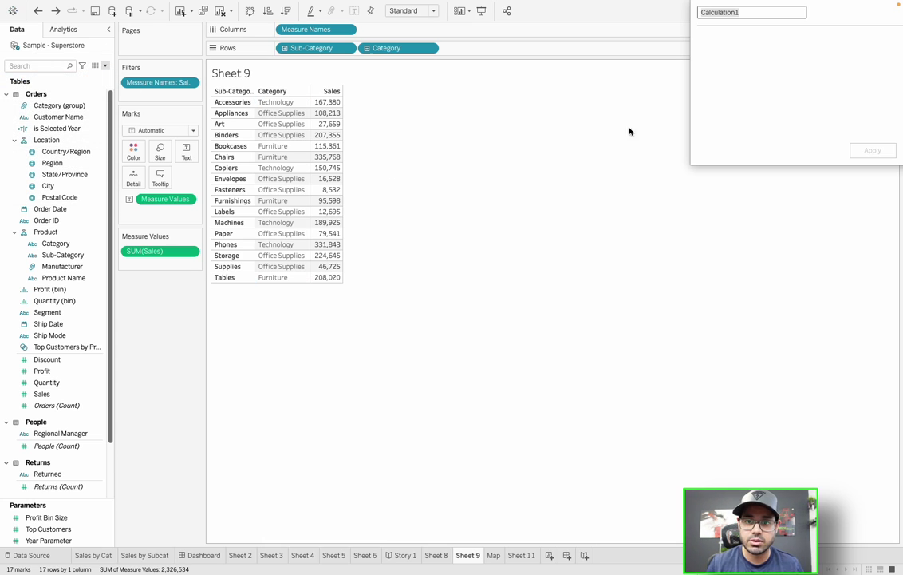
{"action": "left_click_drag", "start_coordinate": [811, 25], "coordinate": [532, 207]}
{"action": "left_click", "coordinate": [466, 234]}
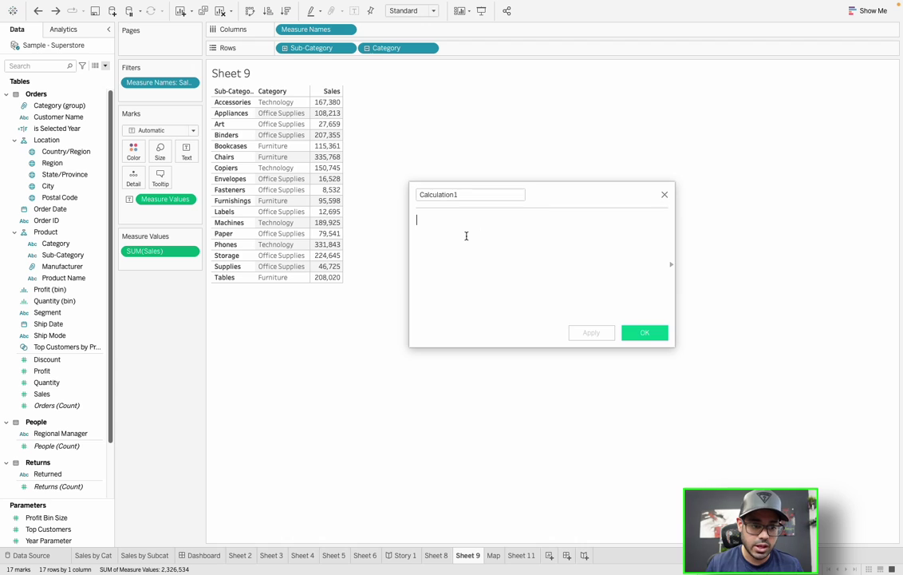
{"action": "type", "text": "f"}
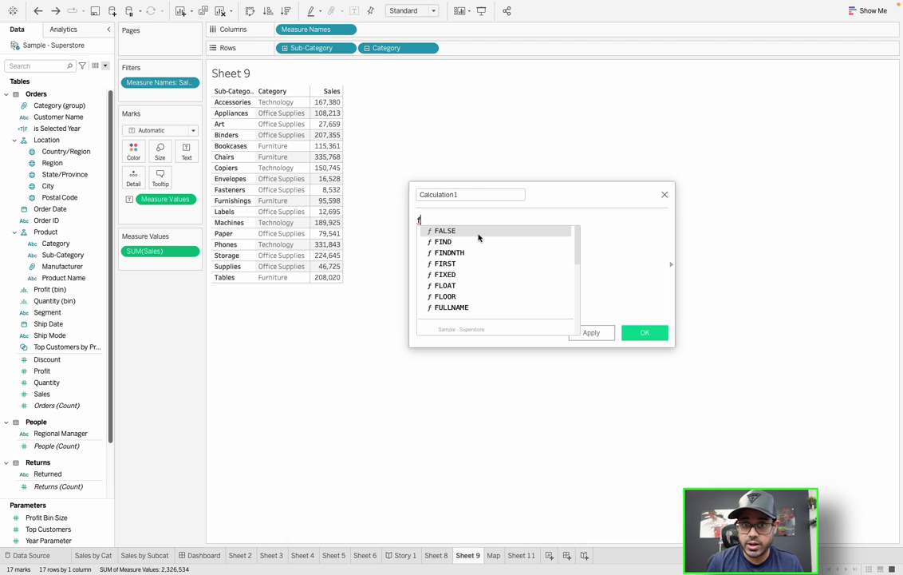
{"action": "type", "text": "ix"}
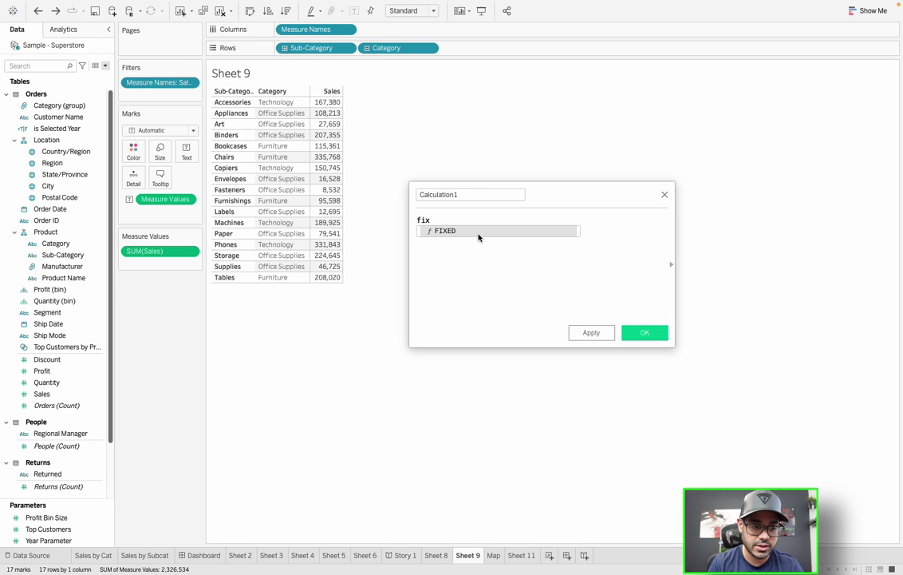
{"action": "key", "text": "Return"}
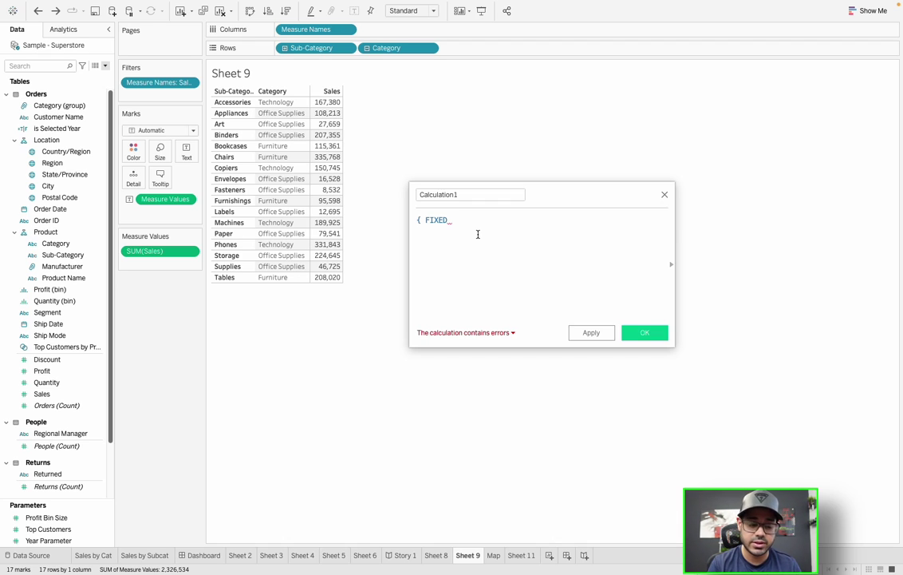
{"action": "type", "text": "[cate"}
{"action": "key", "text": "Return"}
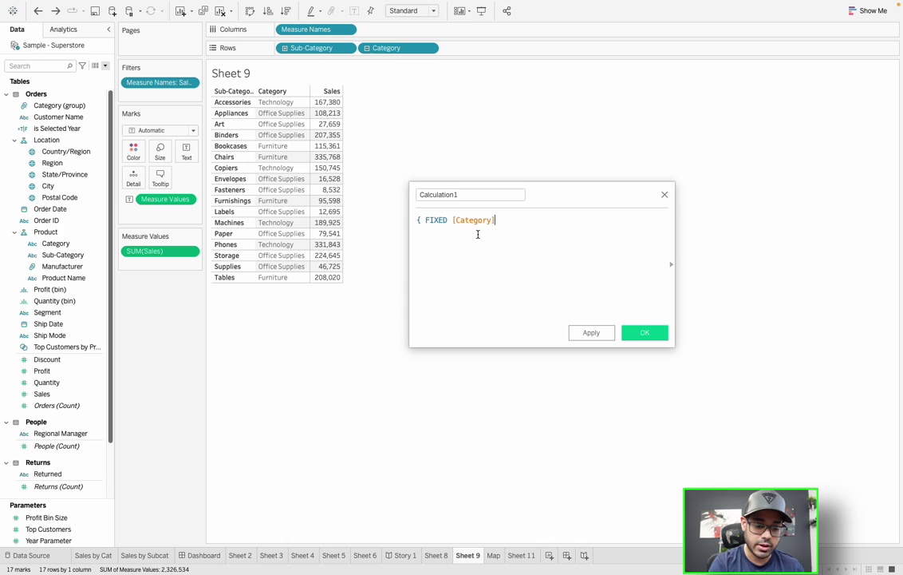
Step: Complete the calculated field's formula so it reads { FIXED [Category] : Sum ( [Sales]) }
{"action": "type", "text": ":"}
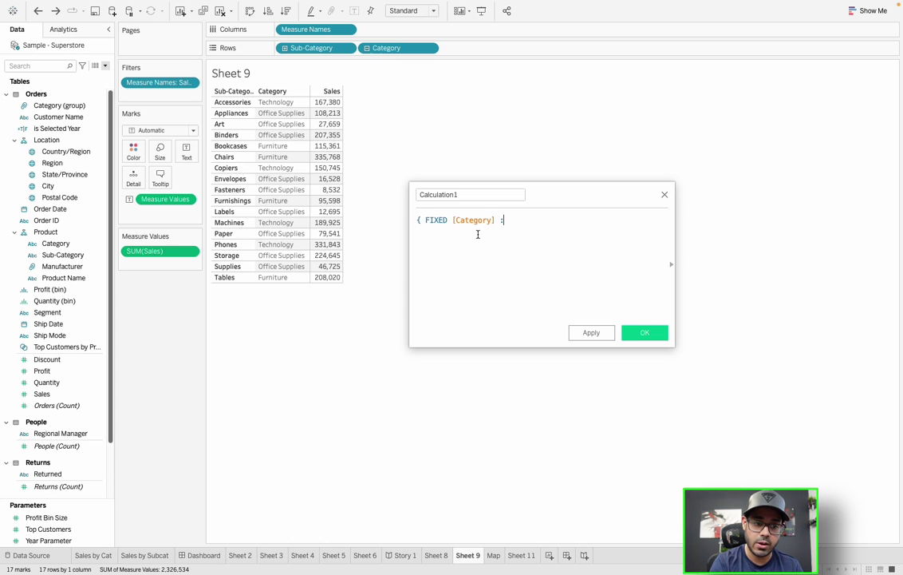
{"action": "type", "text": " Sum"}
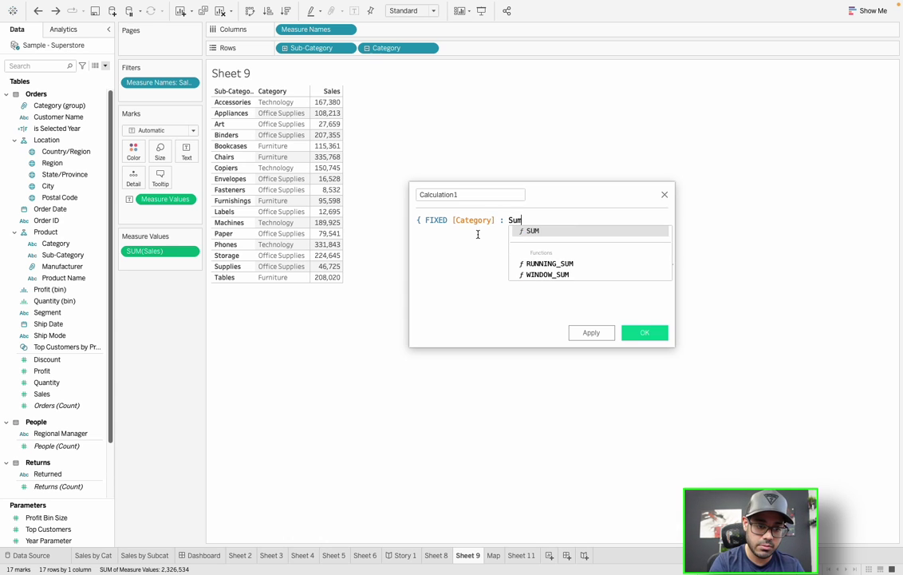
{"action": "type", "text": " ("}
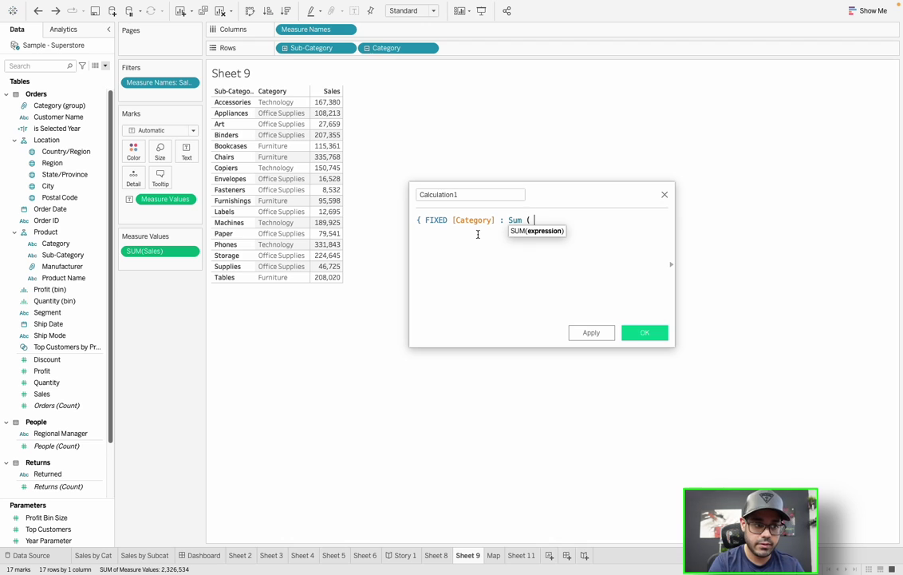
{"action": "type", "text": " [Sale"}
{"action": "key", "text": "Return"}
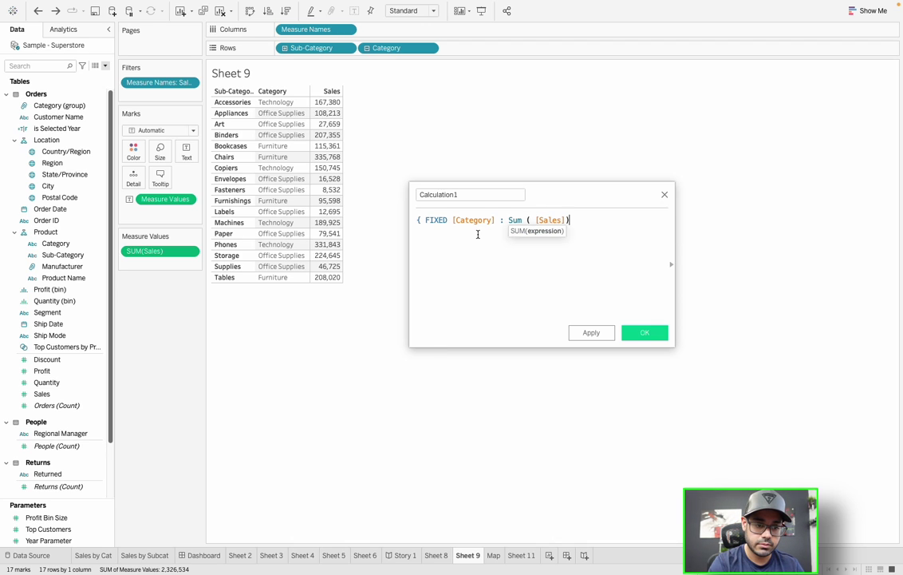
{"action": "type", "text": ") }"}
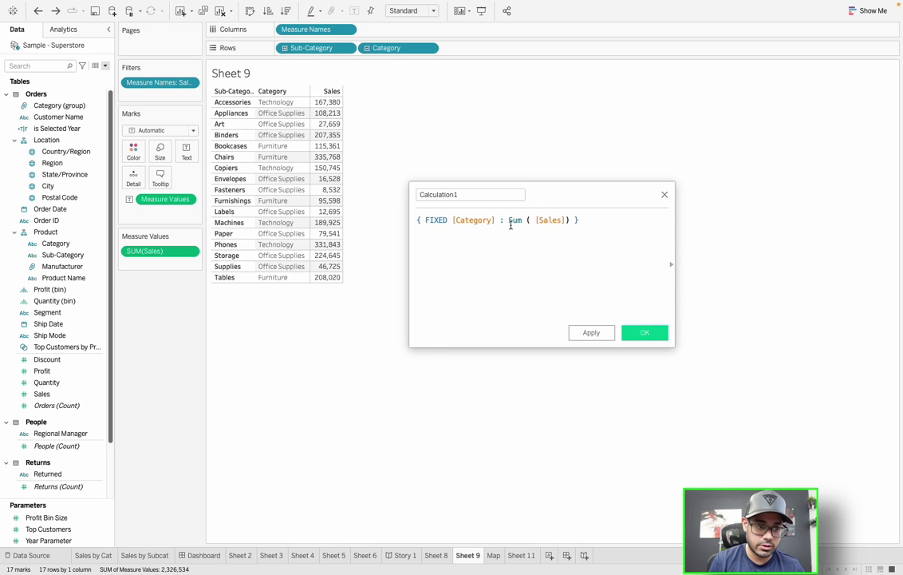
Step: Name the calculated field Category Sales and save it
{"action": "double_click", "coordinate": [423, 193]}
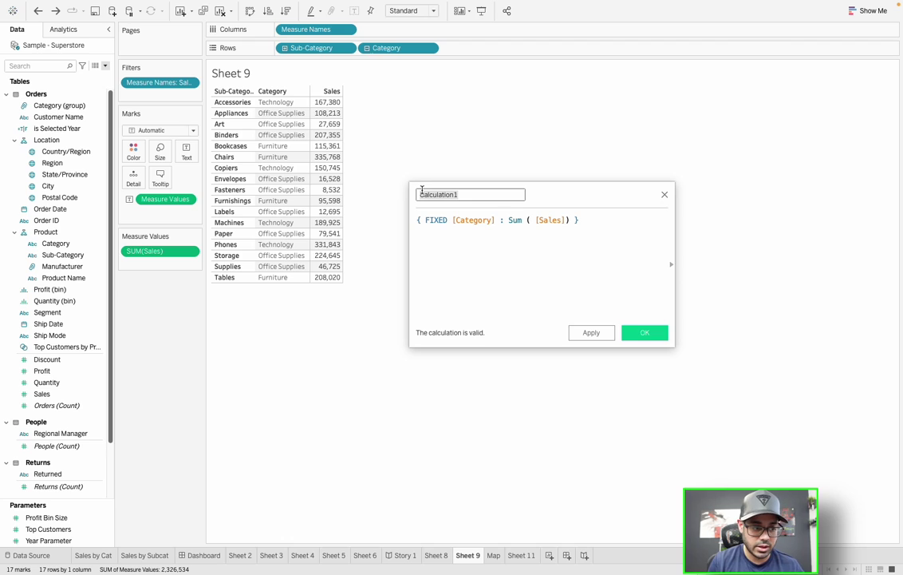
{"action": "type", "text": "C"}
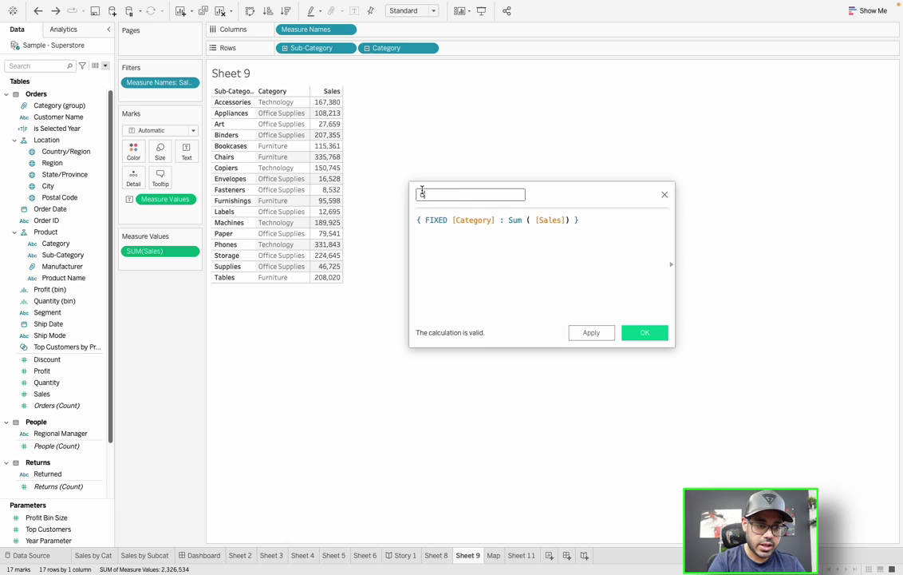
{"action": "type", "text": "ategory Sales"}
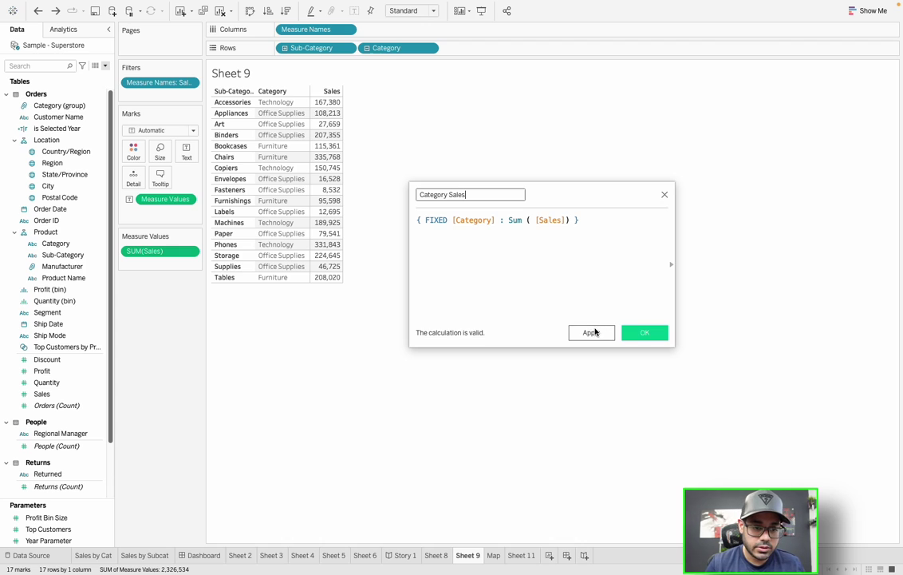
{"action": "left_click", "coordinate": [639, 332]}
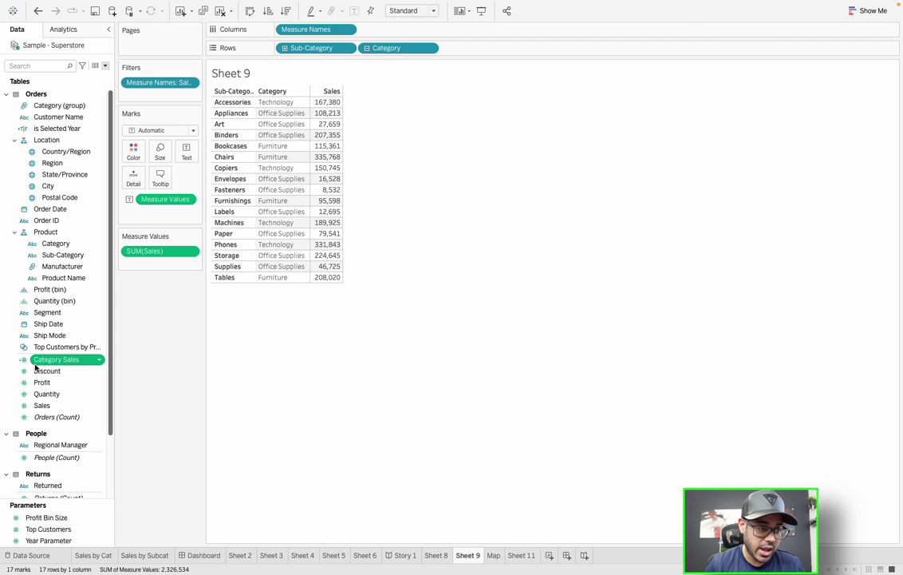
Step: Add the Category Sales measure to the table alongside Sales, and remove the Category field from the rows
{"action": "left_click_drag", "start_coordinate": [64, 365], "coordinate": [340, 169]}
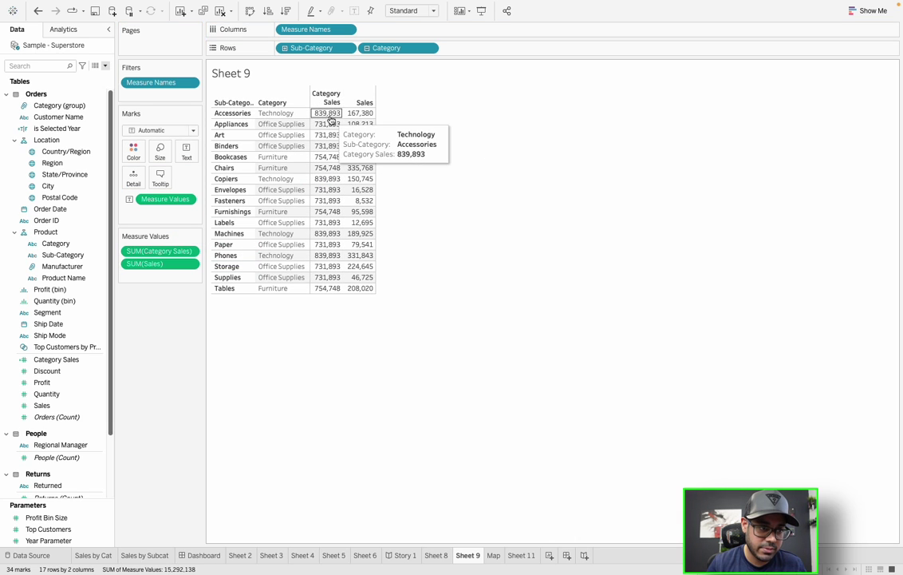
{"action": "mouse_move", "coordinate": [332, 114]}
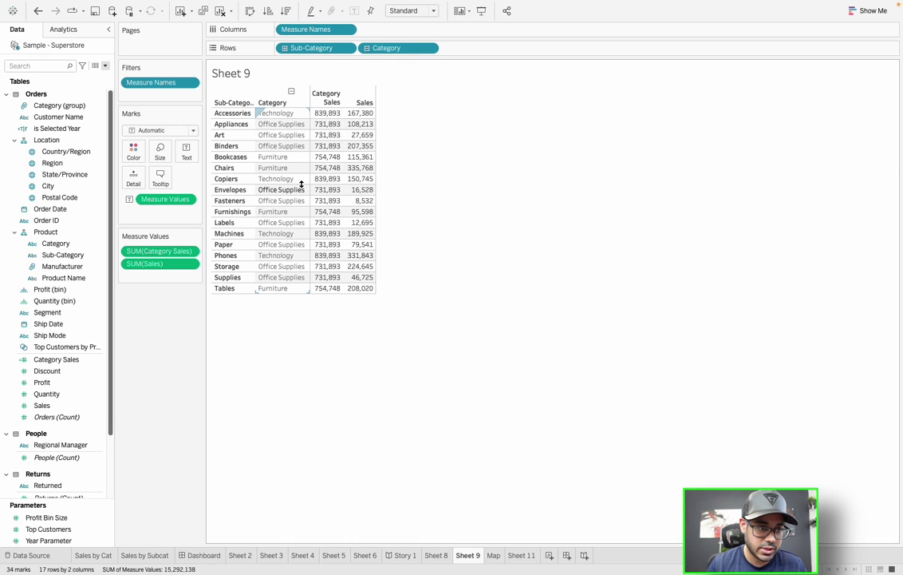
{"action": "mouse_move", "coordinate": [323, 183]}
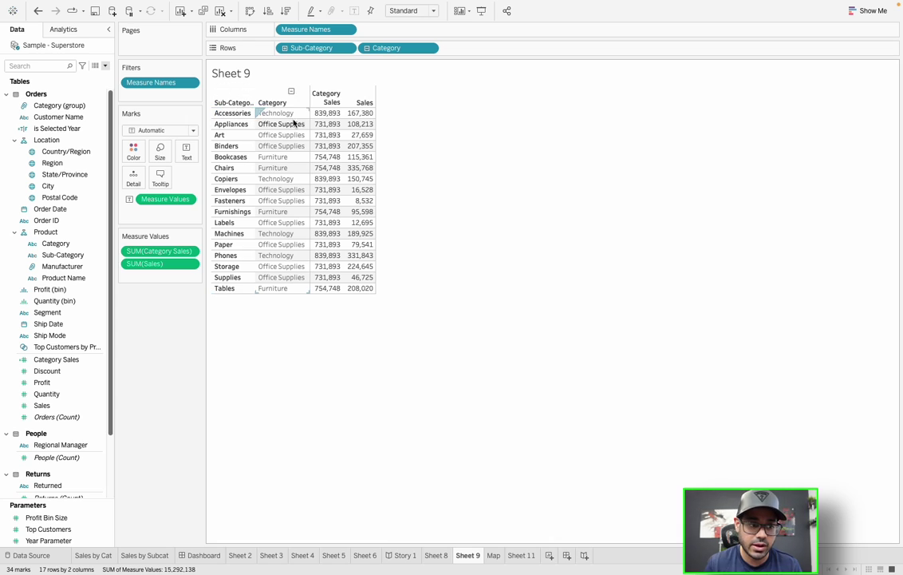
{"action": "left_click_drag", "start_coordinate": [376, 48], "coordinate": [543, 197]}
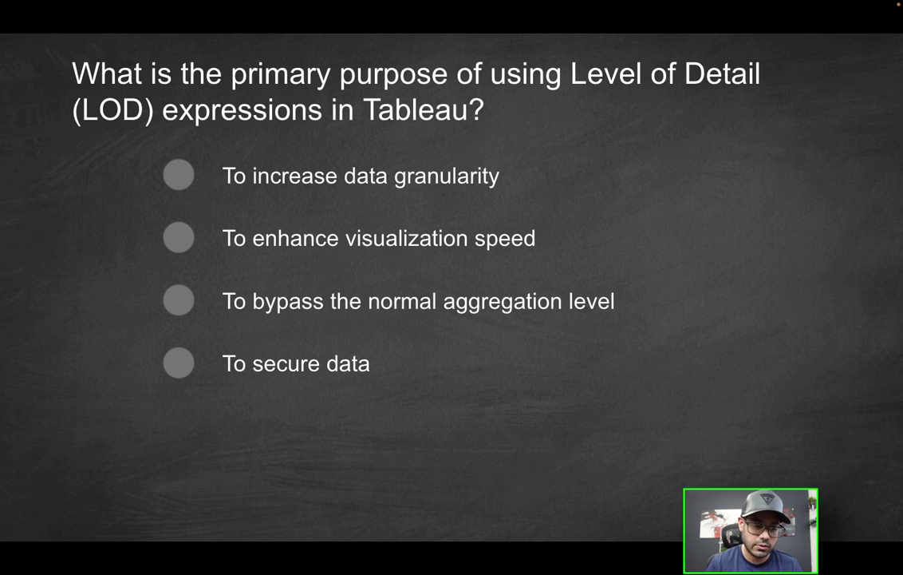
{"action": "key", "text": "ctrl+Right"}
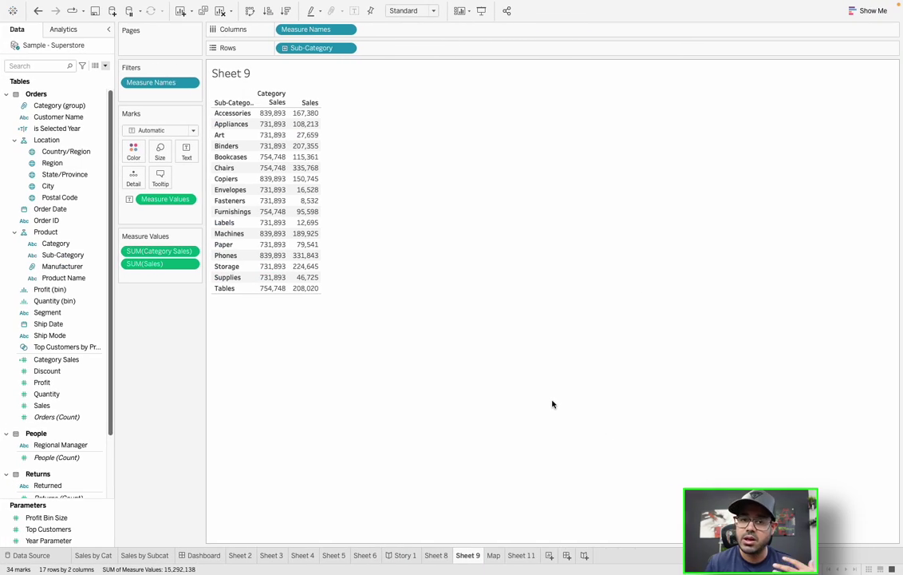
{"action": "mouse_move", "coordinate": [317, 131]}
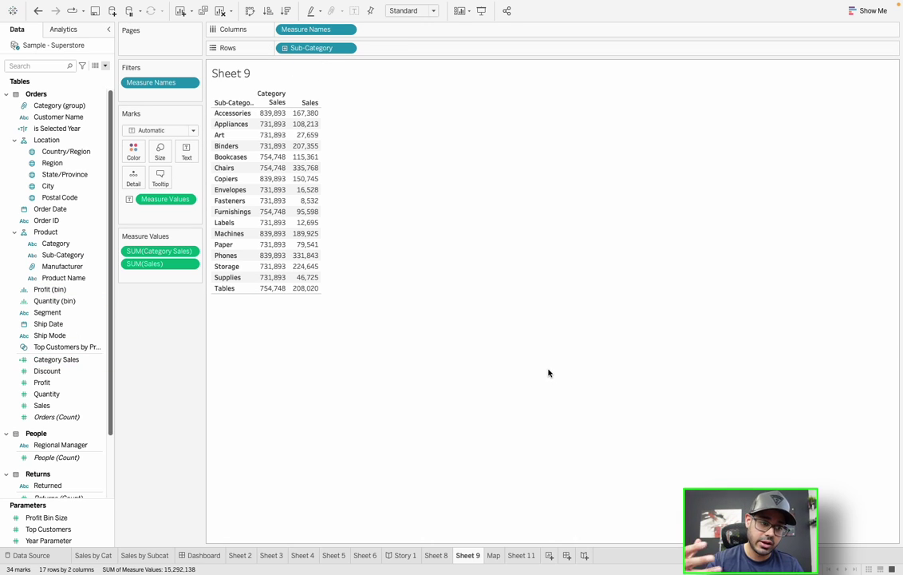
{"action": "left_click", "coordinate": [60, 254]}
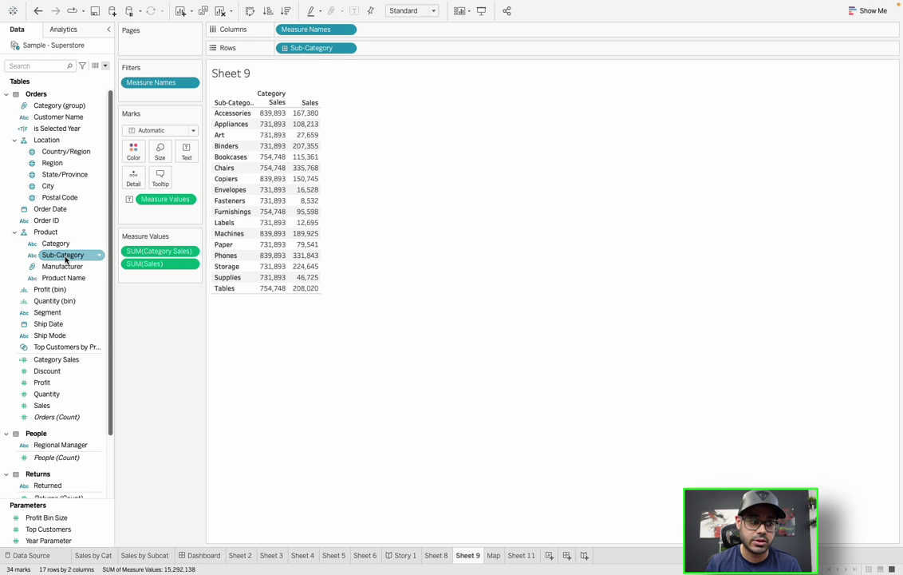
{"action": "left_click", "coordinate": [56, 246]}
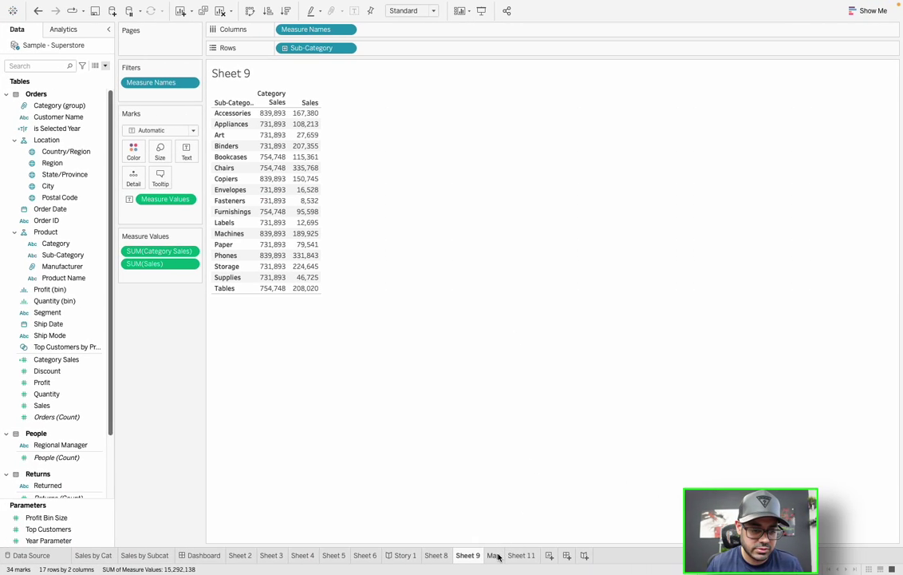
Step: Open the Map sheet and change its mark type from Automatic to Line
{"action": "left_click", "coordinate": [494, 555]}
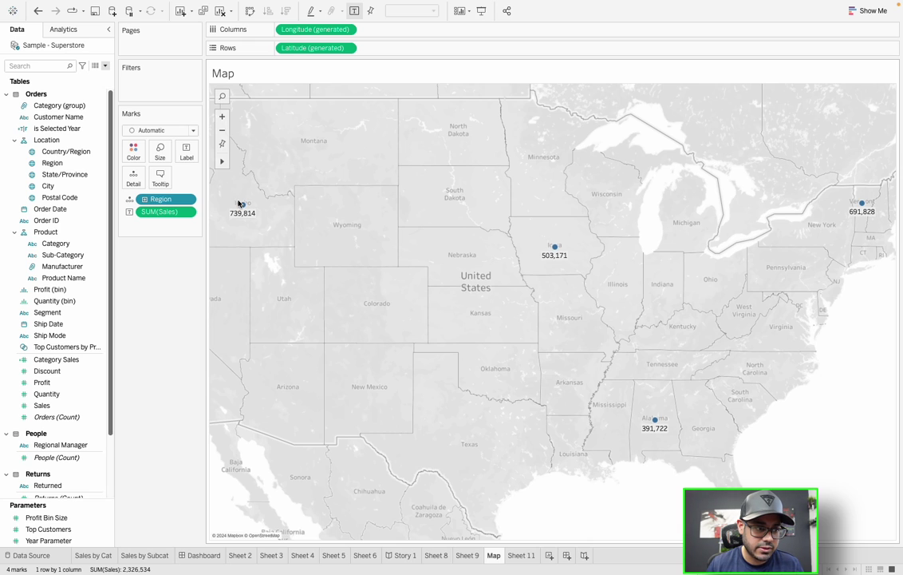
{"action": "left_click", "coordinate": [144, 131]}
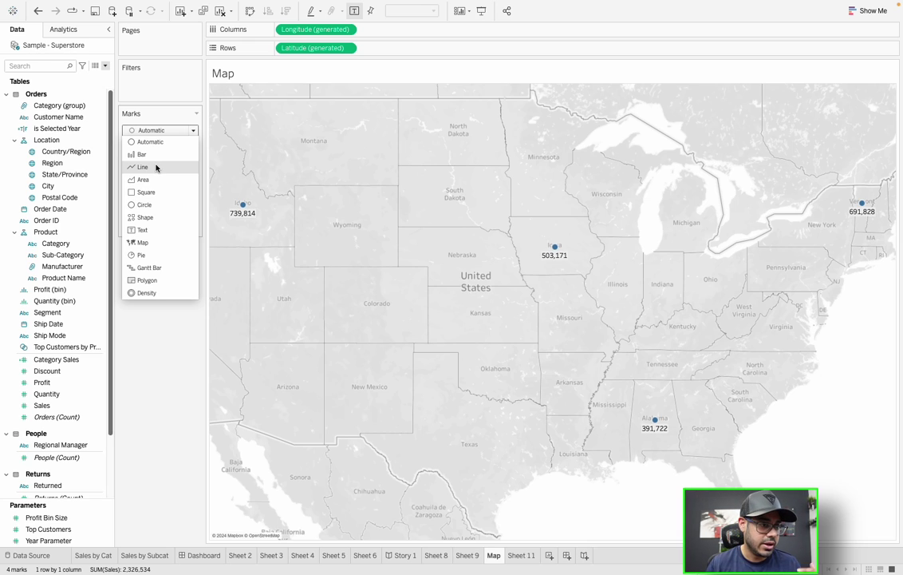
{"action": "left_click", "coordinate": [152, 313]}
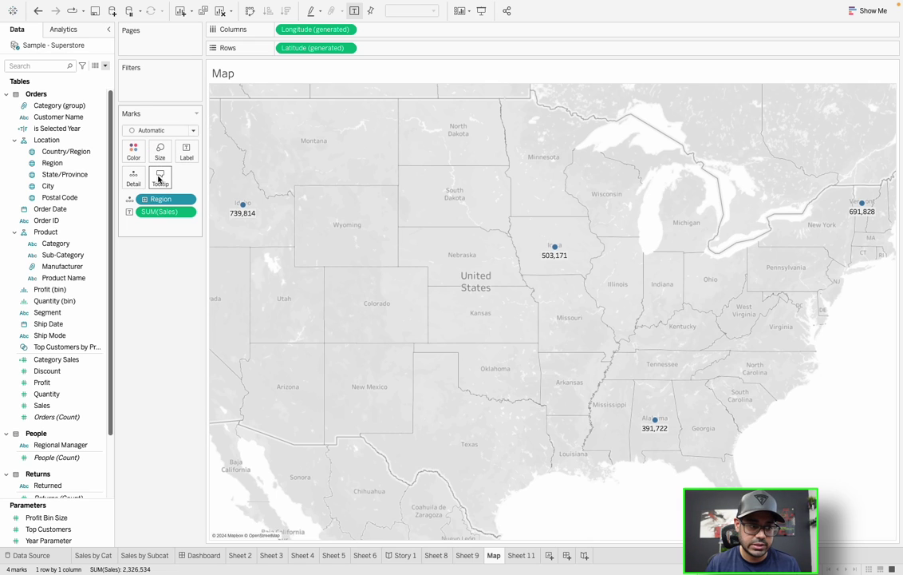
{"action": "left_click", "coordinate": [149, 130]}
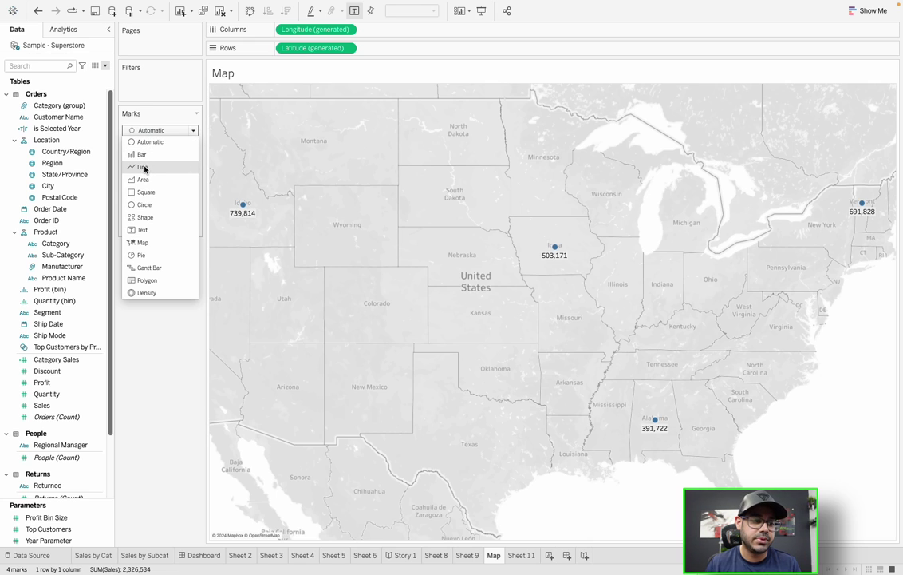
{"action": "left_click", "coordinate": [142, 168]}
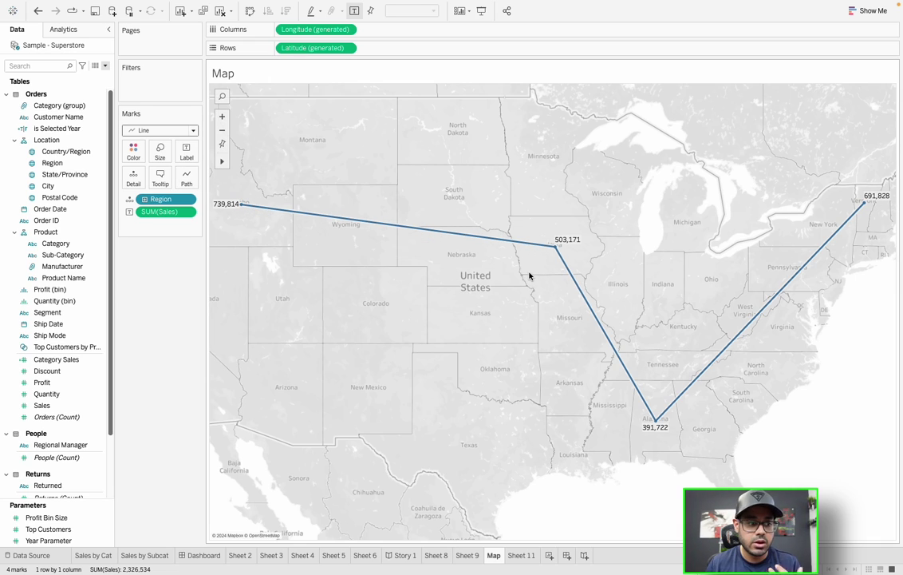
Step: Set the City field as the path of the map's line marks
{"action": "left_click", "coordinate": [50, 186]}
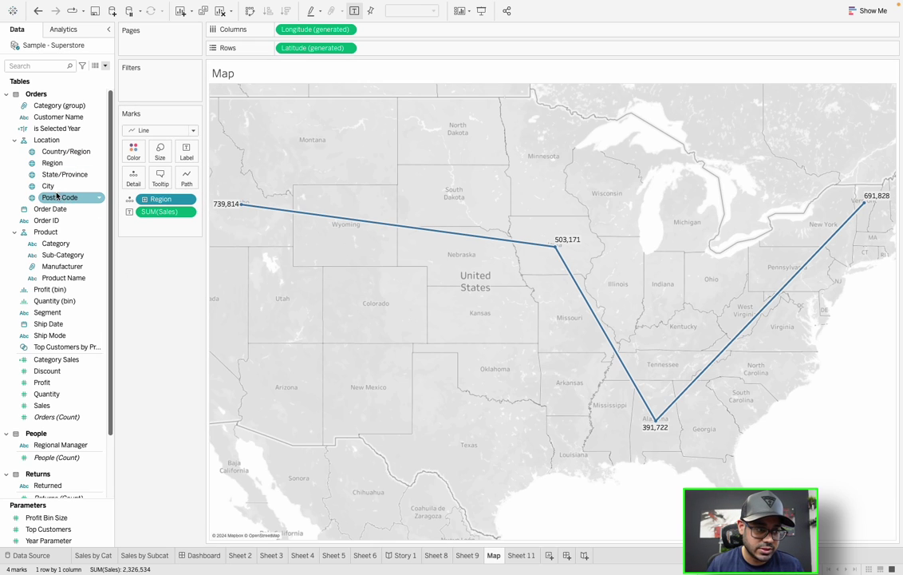
{"action": "left_click_drag", "start_coordinate": [50, 187], "coordinate": [186, 186]}
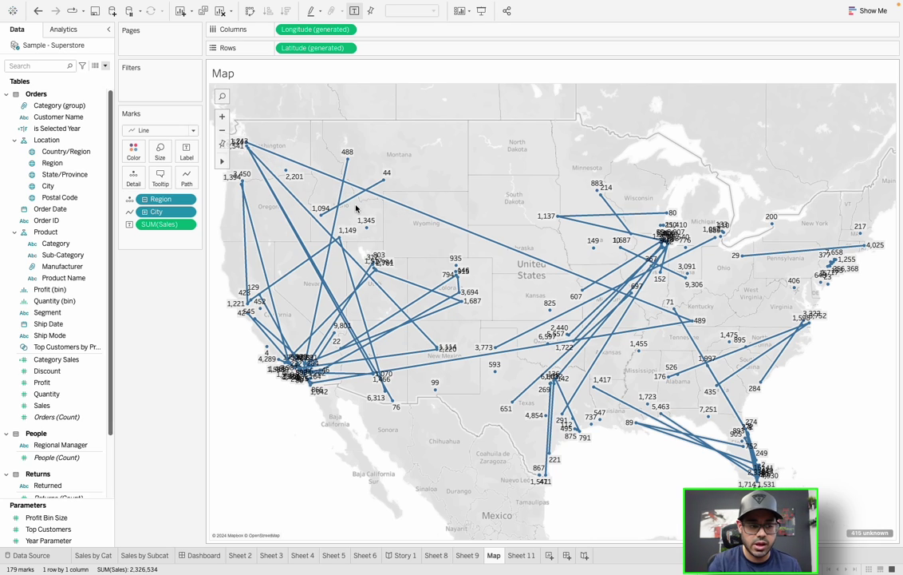
{"action": "mouse_move", "coordinate": [382, 319]}
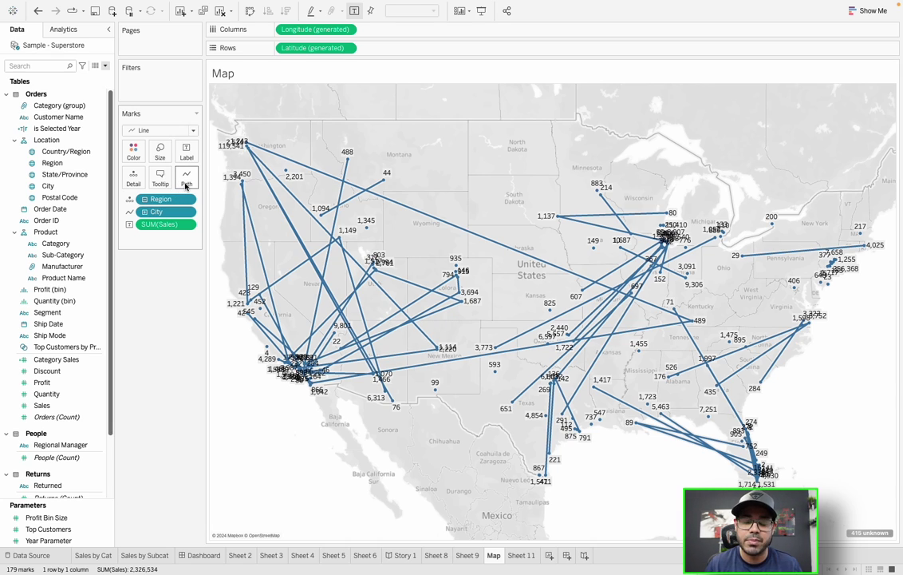
{"action": "mouse_move", "coordinate": [339, 231]}
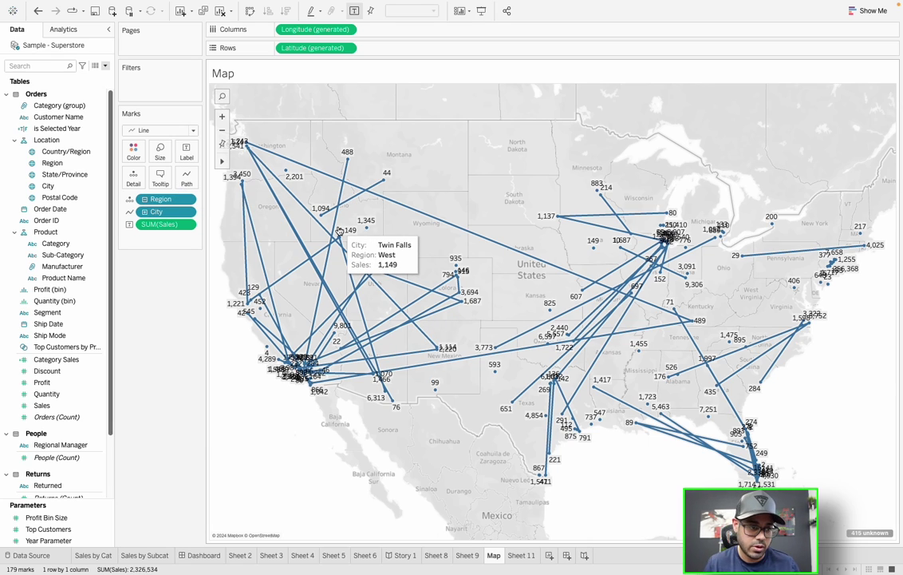
{"action": "mouse_move", "coordinate": [344, 251]}
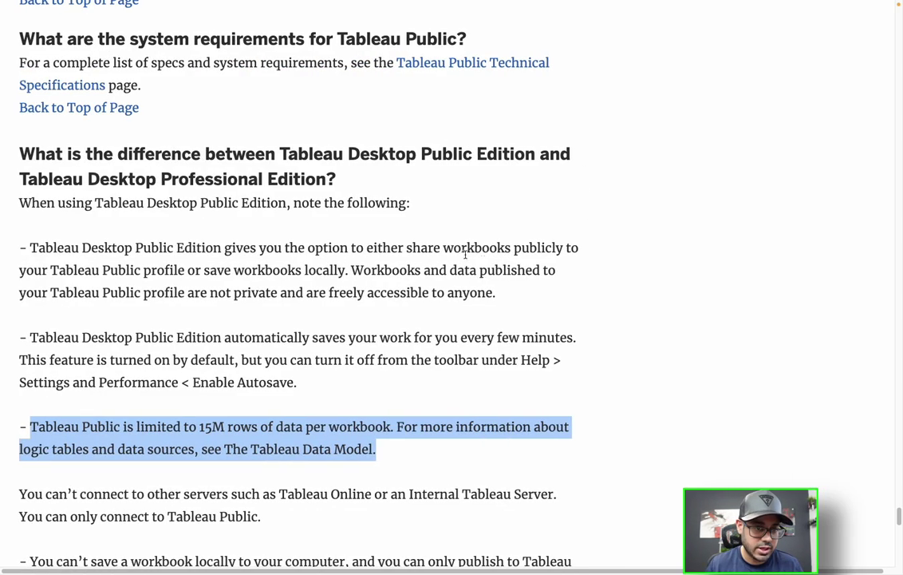
{"action": "scroll", "coordinate": [288, 203], "scroll_direction": "down", "scroll_amount": 1}
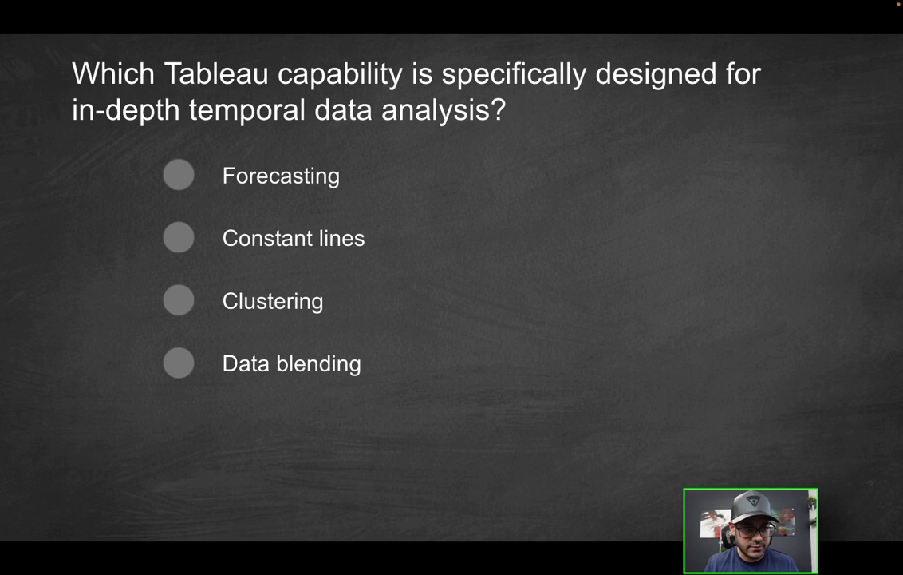
Step: Switch to Tableau, create a new worksheet, and build a view of Profit by year of Order Date
{"action": "key", "text": "ctrl+Right"}
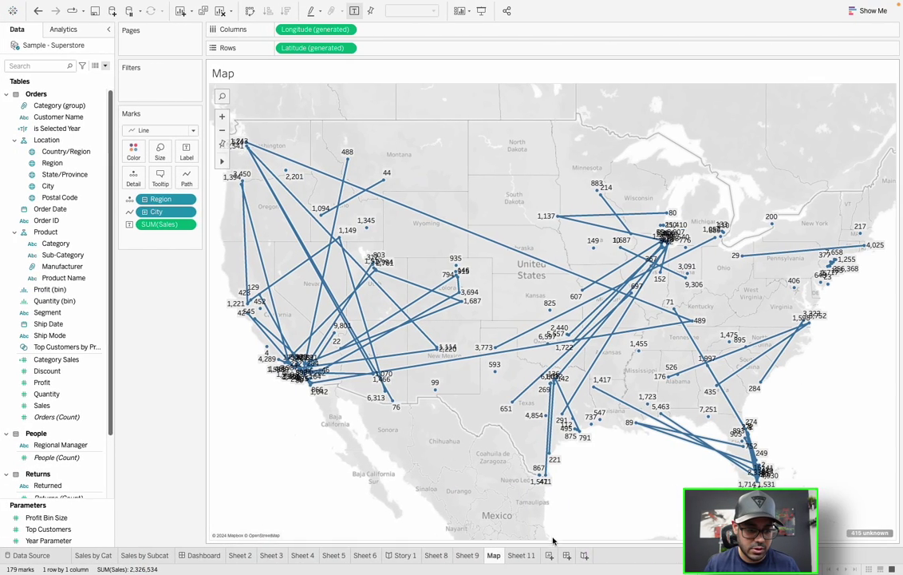
{"action": "left_click", "coordinate": [549, 555]}
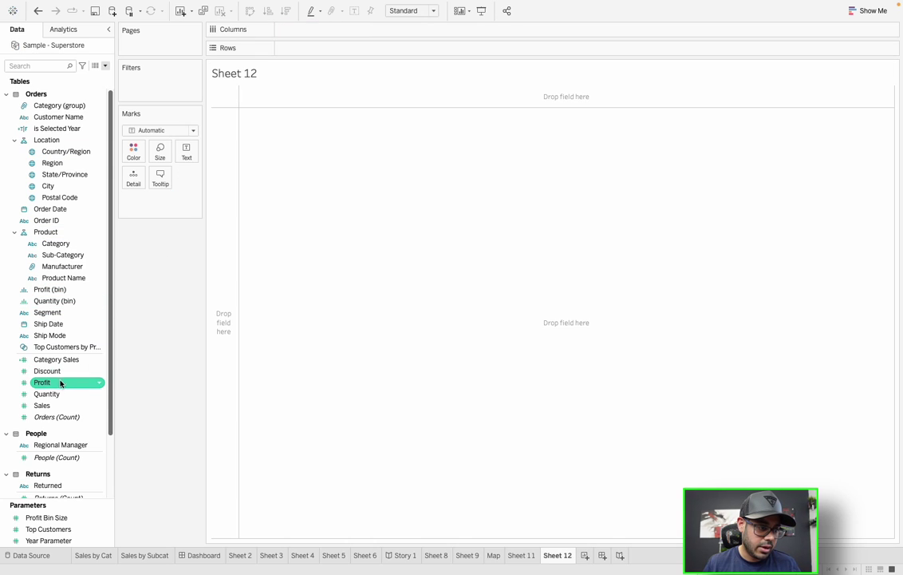
{"action": "left_click", "coordinate": [71, 211], "text": "super"}
{"action": "left_click_drag", "start_coordinate": [73, 212], "coordinate": [371, 173]}
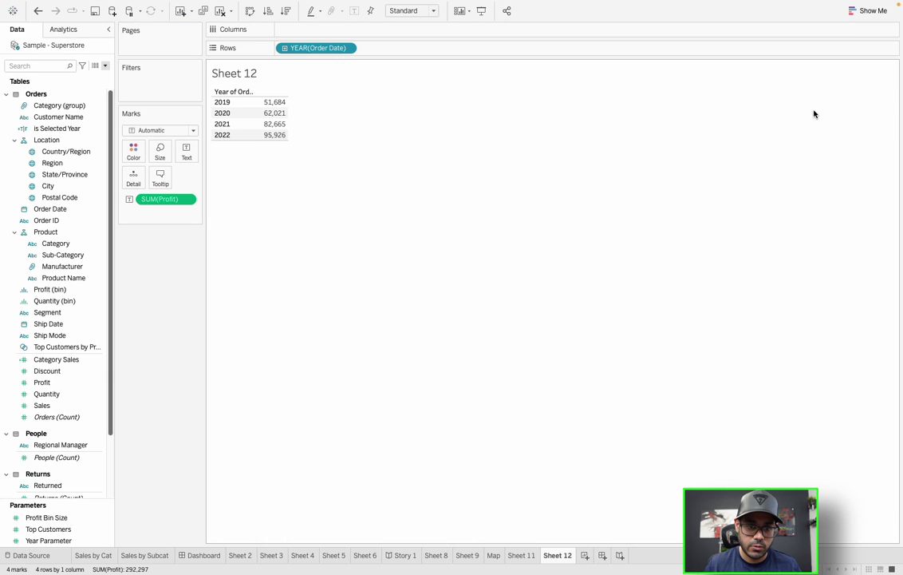
Step: Convert the yearly Profit table into a continuous line chart
{"action": "left_click", "coordinate": [869, 10]}
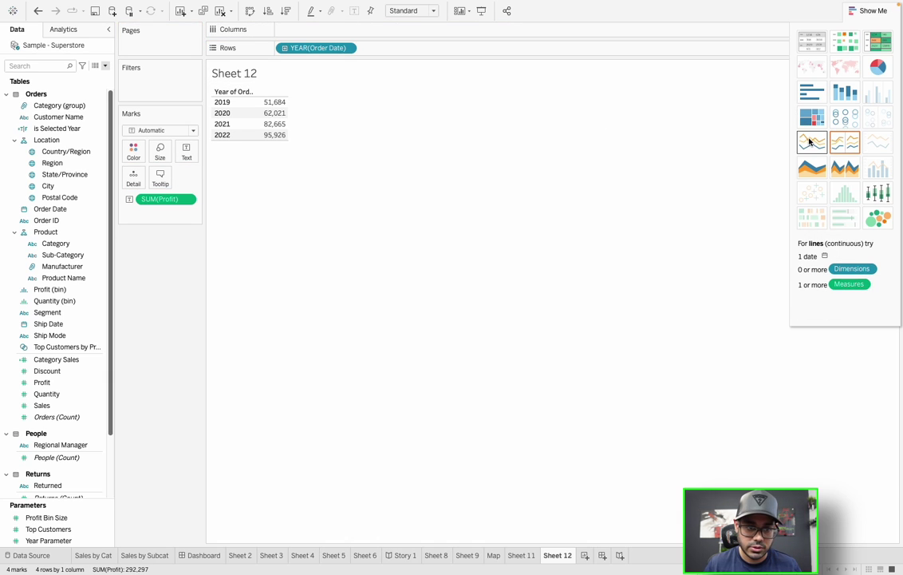
{"action": "left_click", "coordinate": [810, 142]}
{"action": "left_click", "coordinate": [846, 11]}
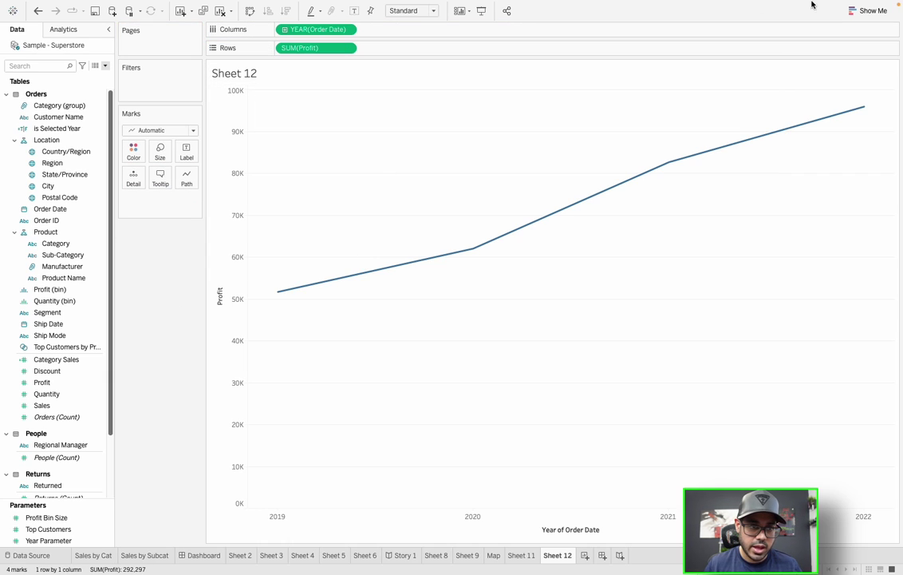
Step: Try adding constant lines for both Profit and Order Date to the line chart, and undo them
{"action": "left_click", "coordinate": [65, 30]}
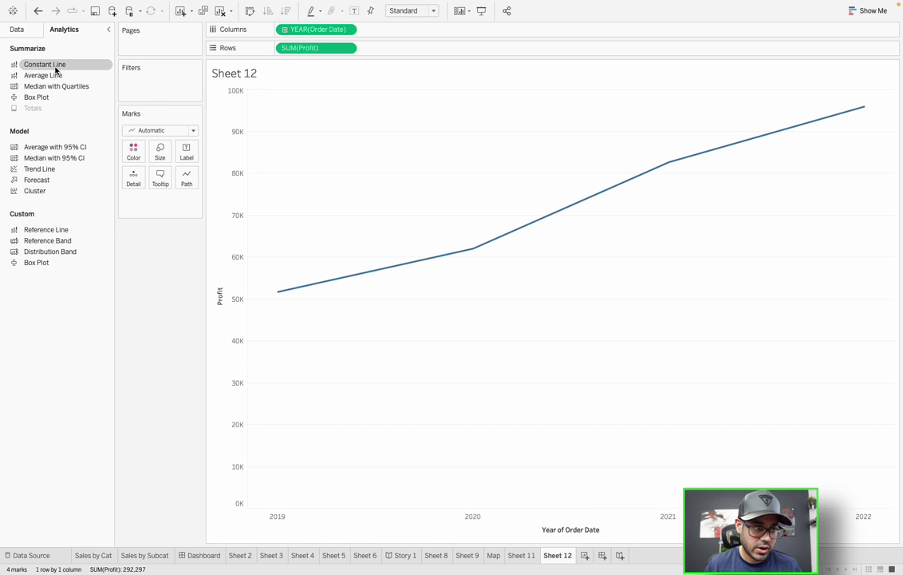
{"action": "left_click_drag", "start_coordinate": [49, 66], "coordinate": [309, 100]}
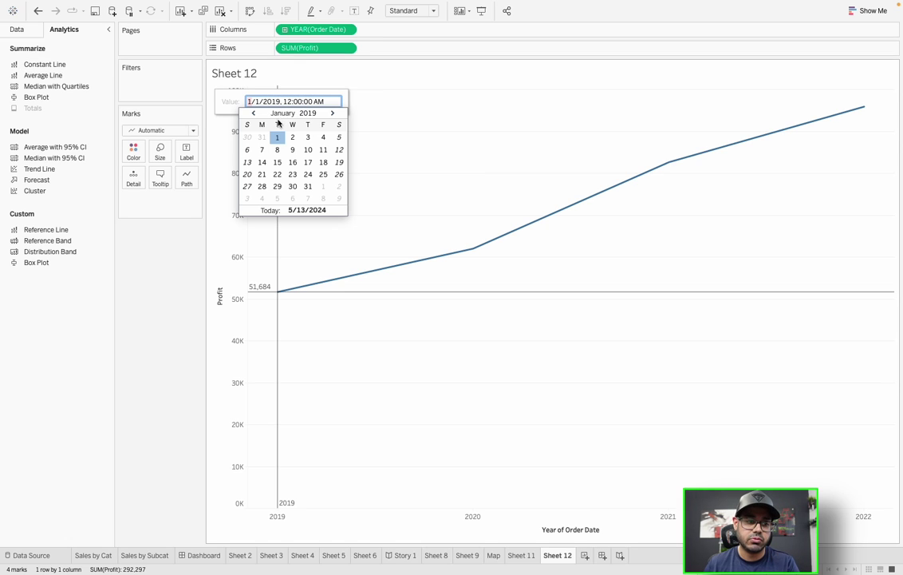
{"action": "left_click", "coordinate": [459, 139]}
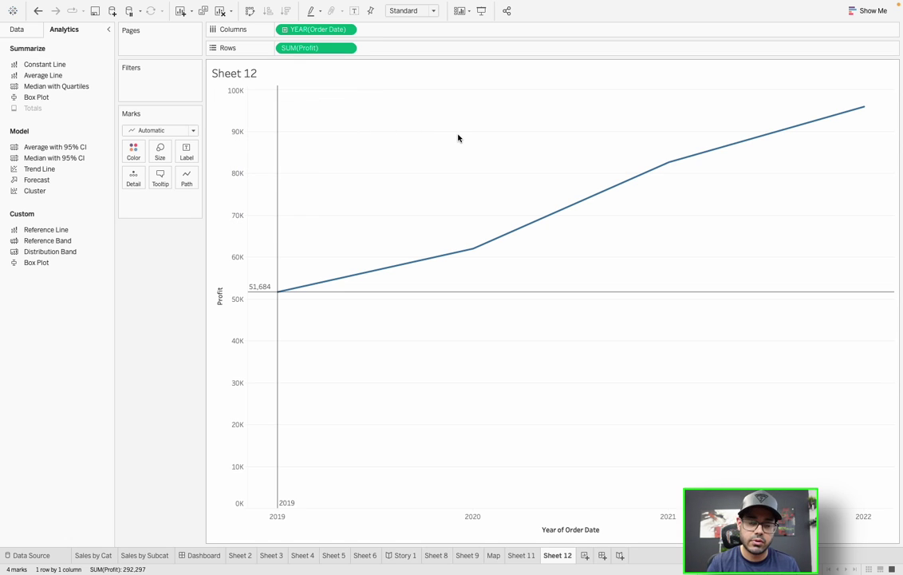
{"action": "key", "text": "ctrl+z"}
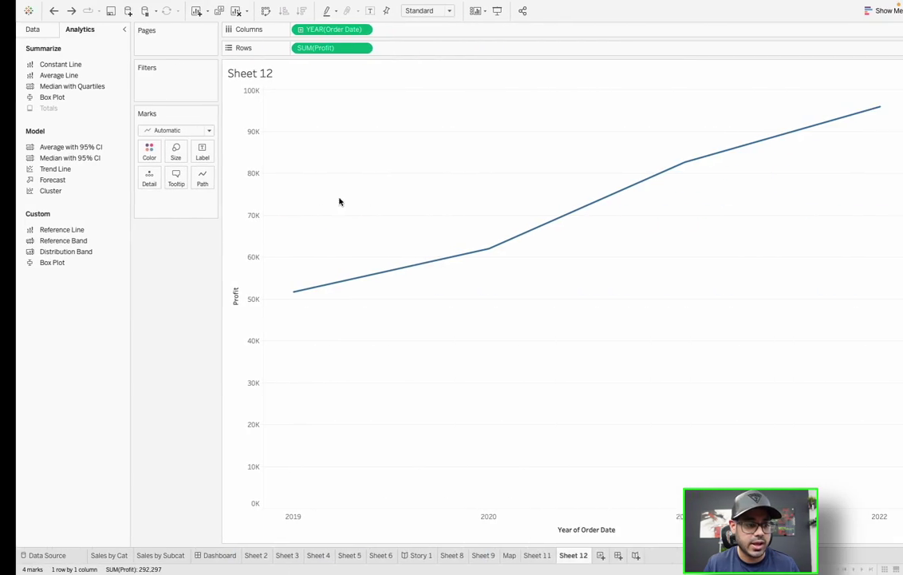
Step: Try adding a forecast to the yearly Profit line chart, examine its estimate, and undo it
{"action": "left_click_drag", "start_coordinate": [53, 180], "coordinate": [308, 112]}
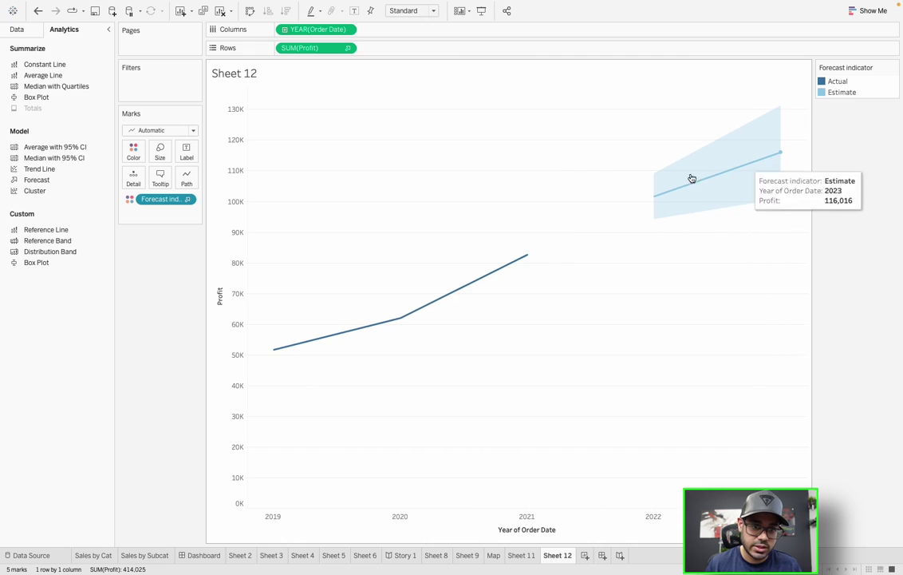
{"action": "mouse_move", "coordinate": [684, 190]}
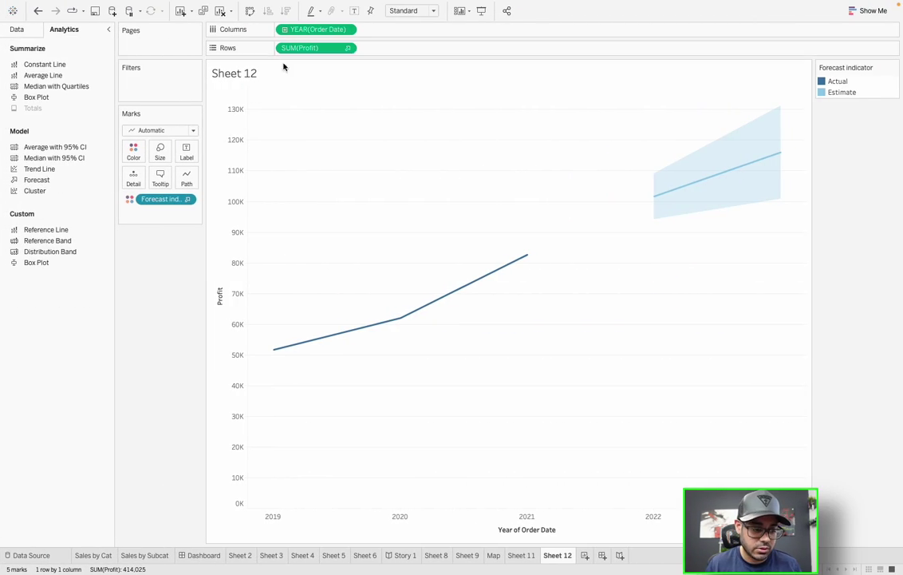
{"action": "key", "text": "ctrl+z"}
Step: Add clusters to the yearly Profit line chart with the automatic number of clusters, and inspect a clustered line segment
{"action": "left_click_drag", "start_coordinate": [51, 191], "coordinate": [299, 104]}
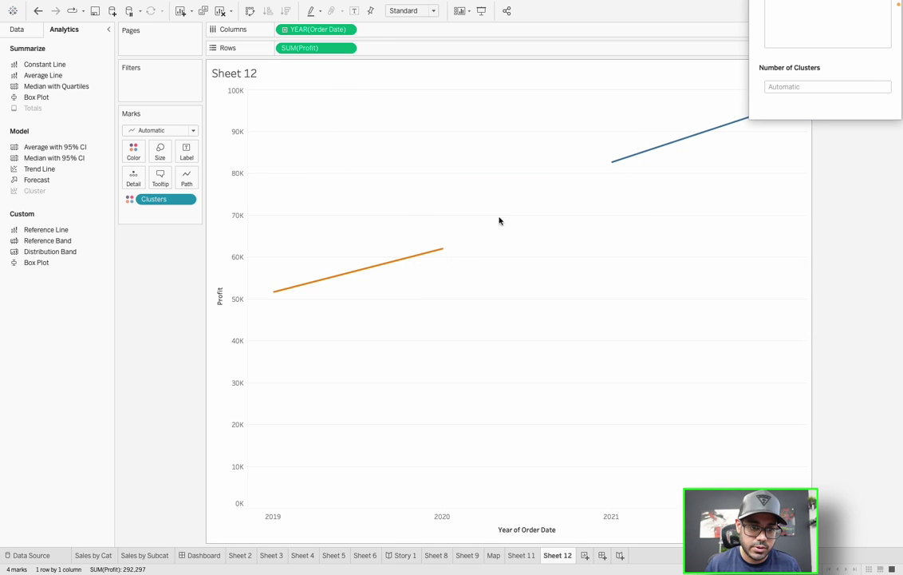
{"action": "mouse_move", "coordinate": [366, 272]}
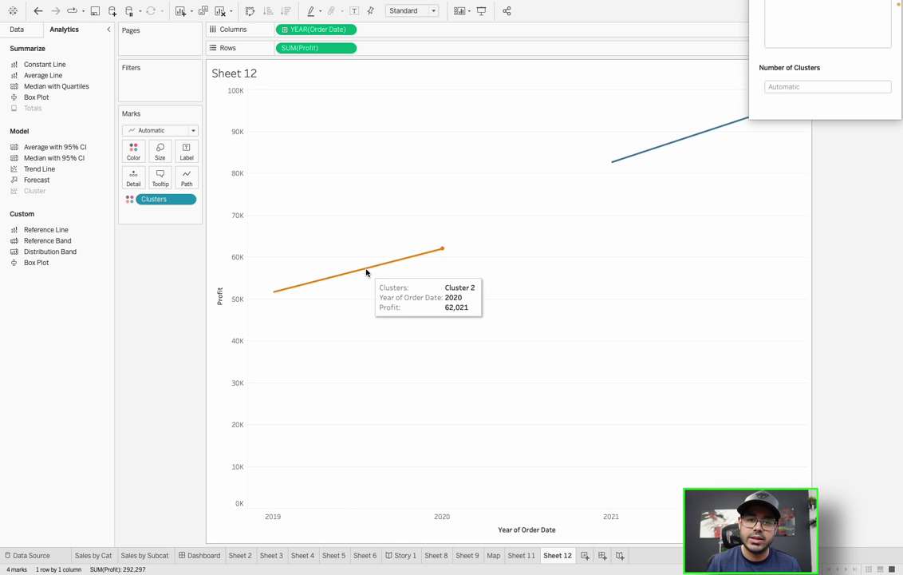